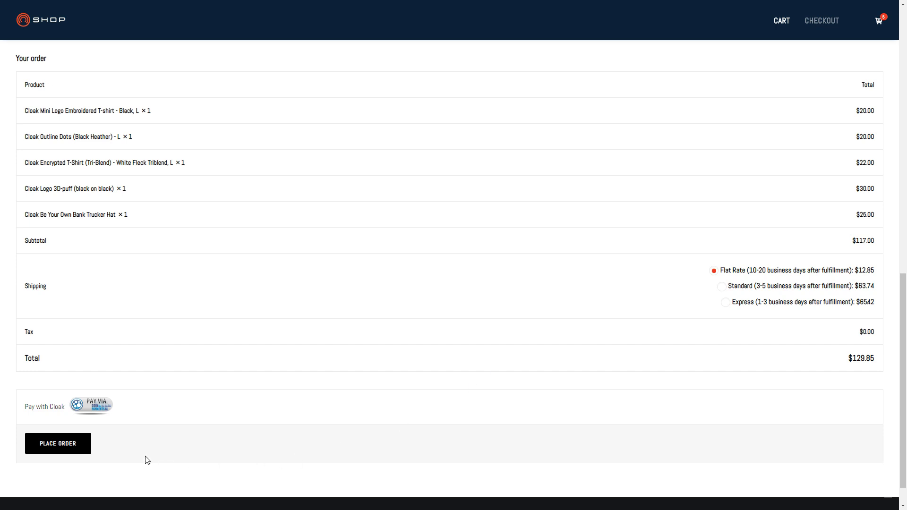
- Place the order, landing on the CoinPayments invoice for 195.90607000 CLOAK with QR code and address
left_click(55, 443)
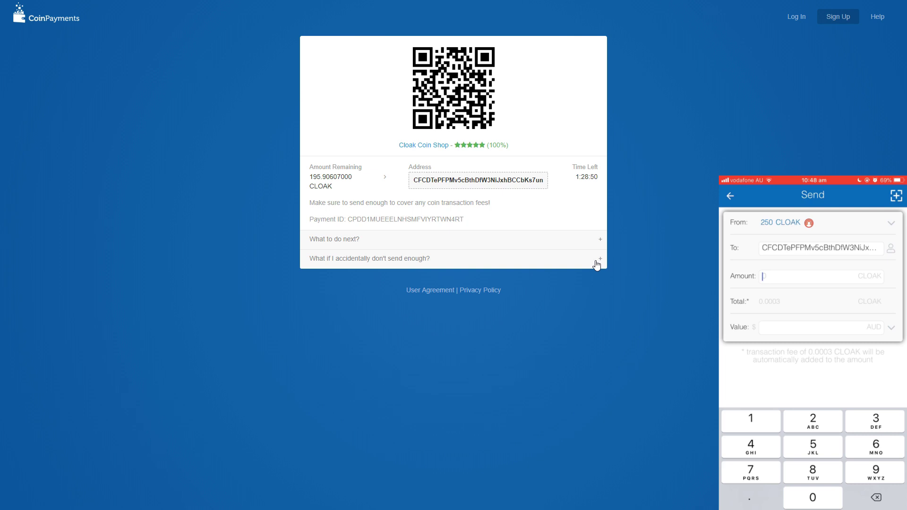
type("1")
type("97")
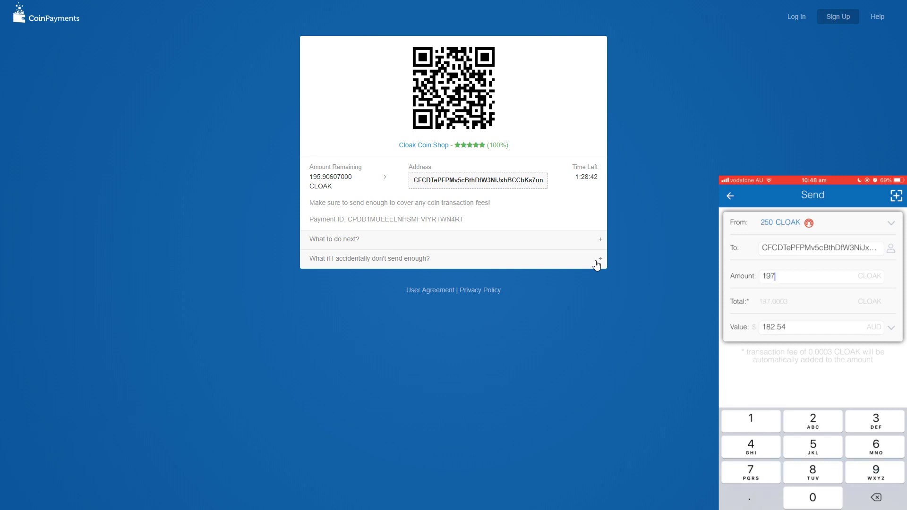